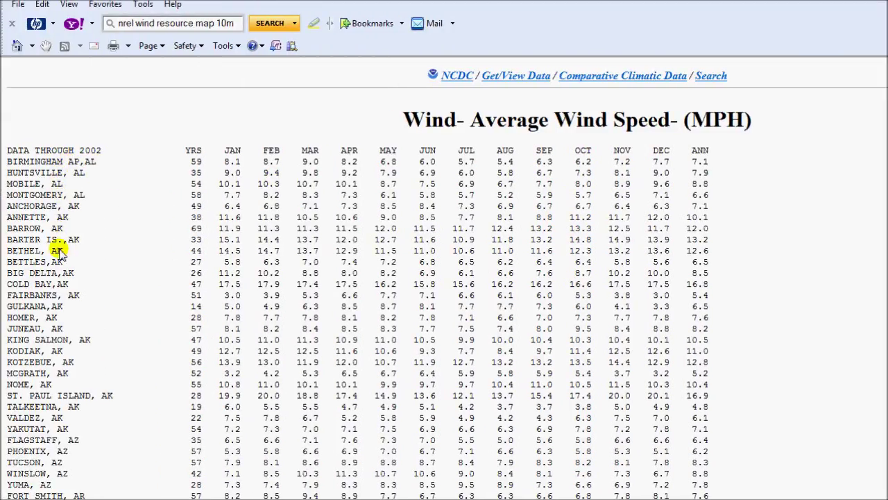
# Step: Browse the NCDC average wind speed table in Internet Explorer, scrolling down and back up
pyautogui.scroll(-20, 65, 285)
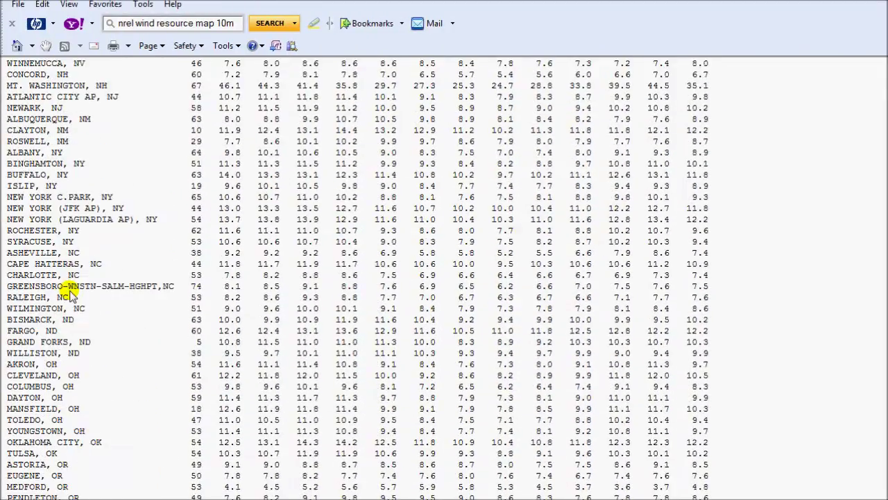
pyautogui.scroll(15, 69, 295)
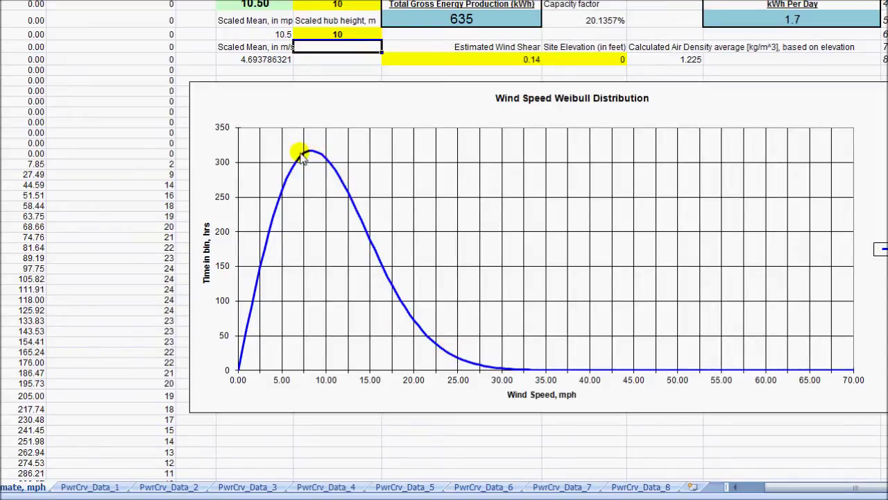
# Step: Try shape alpha 3 in H1 (563 kWh), then restore alpha 2 for 635 kWh
pyautogui.click(341, 12)
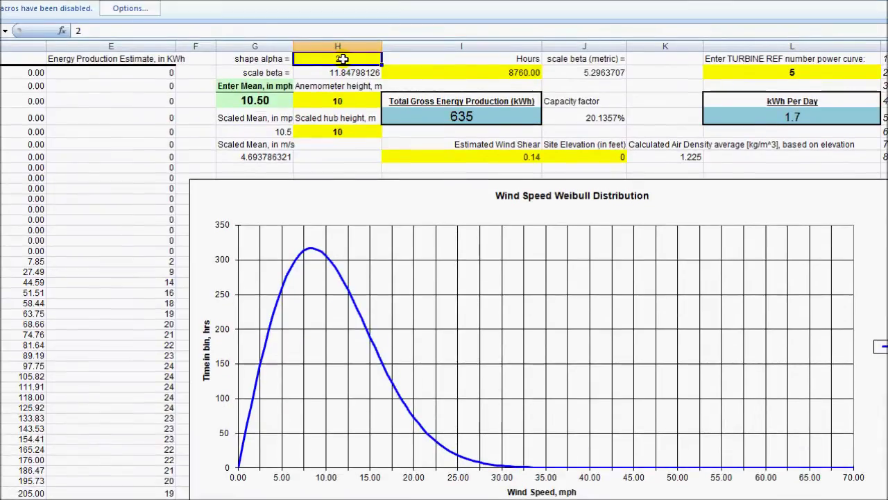
pyautogui.press('Return')
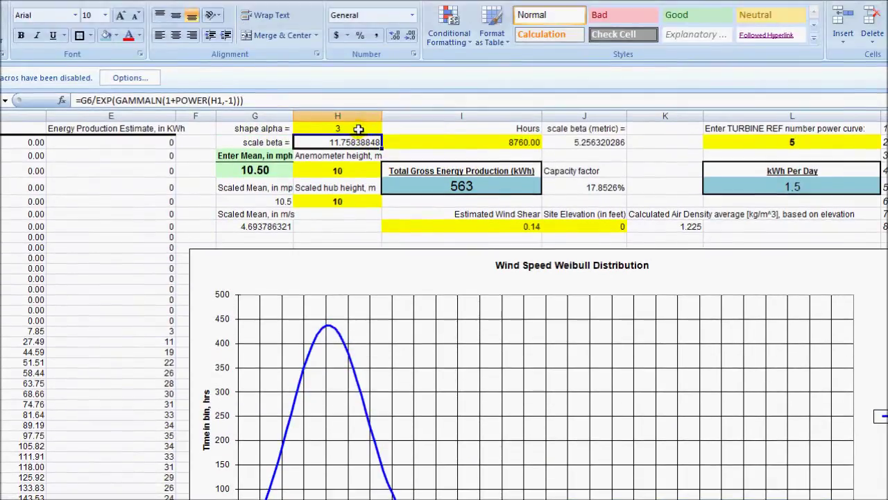
pyautogui.click(358, 129)
pyautogui.write('2')
pyautogui.press('Return')
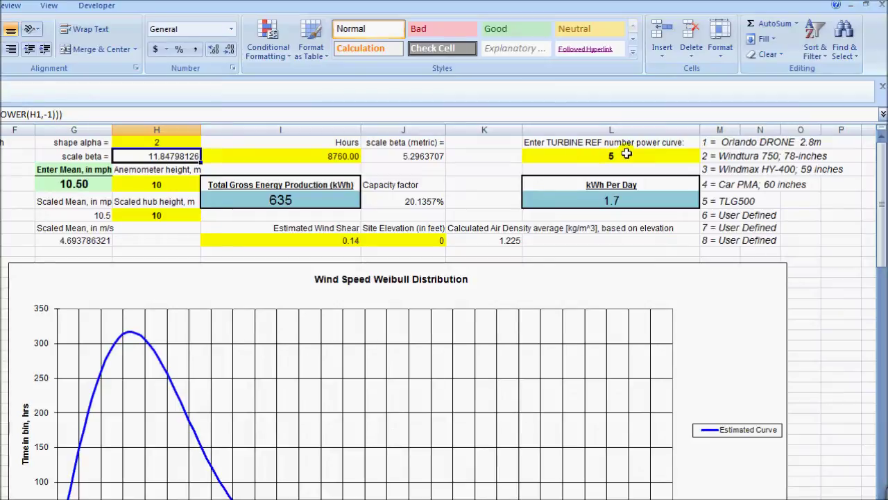
# Step: Select turbine reference cell L2 and show the PwrCrv_Data_1 sheet with the DRONE power curve
pyautogui.click(615, 156)
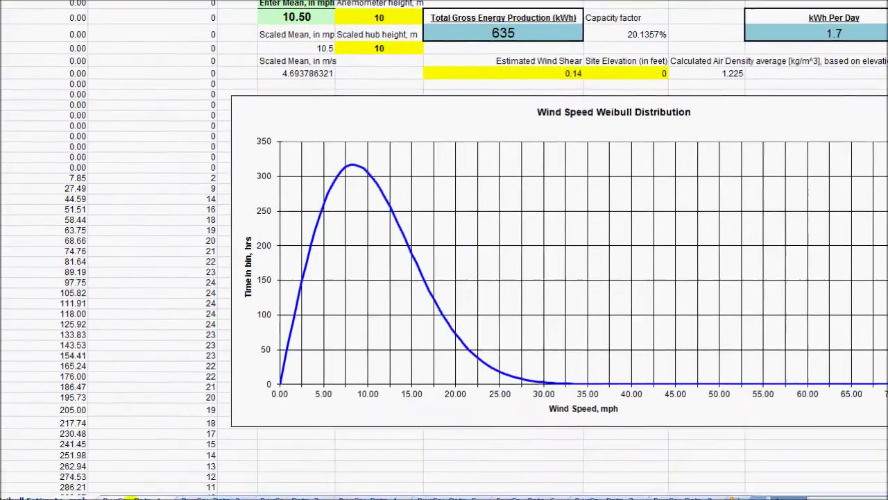
pyautogui.click(134, 498)
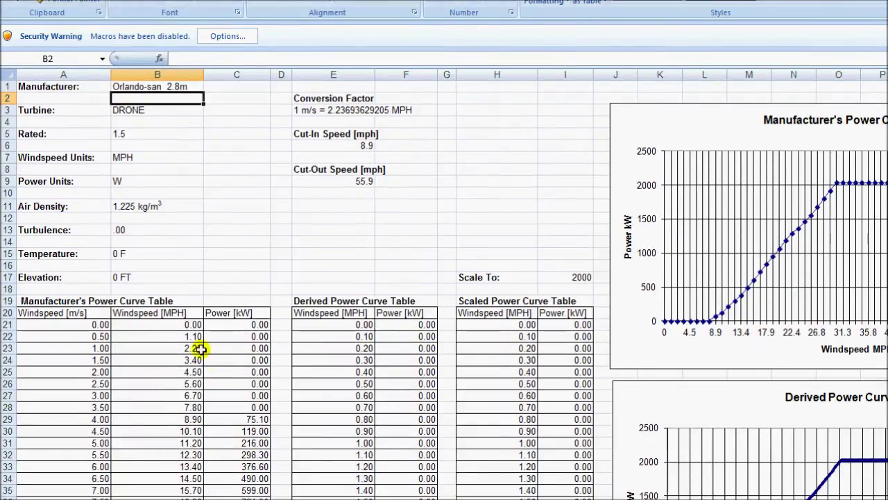
# Step: Review power curves on PwrCrv_Data_1, 2 and 3, then return to Weibull Estimate, mph
pyautogui.scroll(-2, 200, 402)
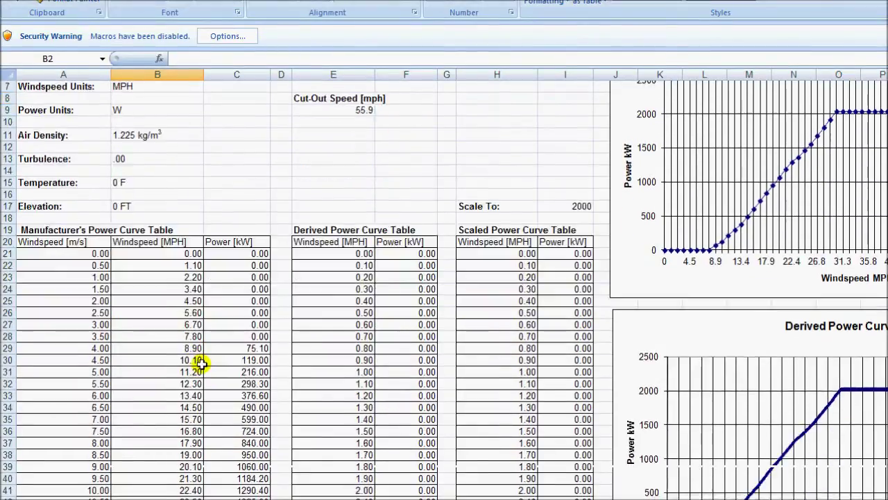
pyautogui.scroll(-2, 200, 362)
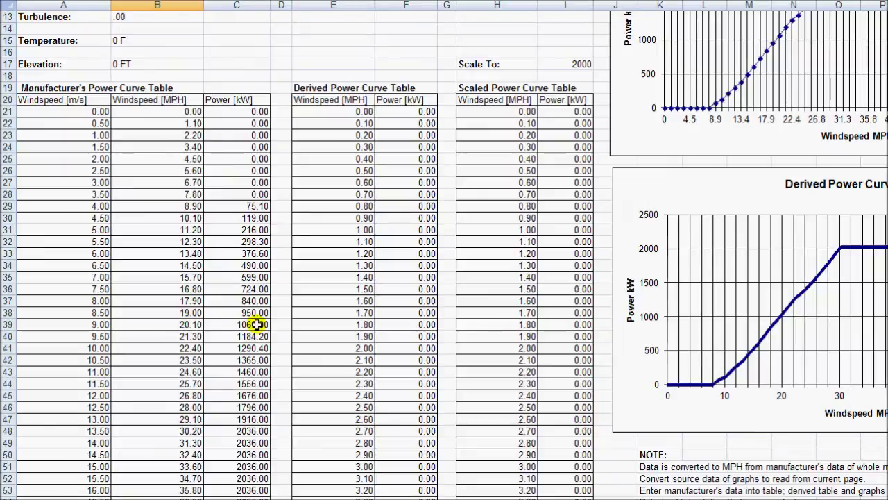
pyautogui.scroll(2, 684, 134)
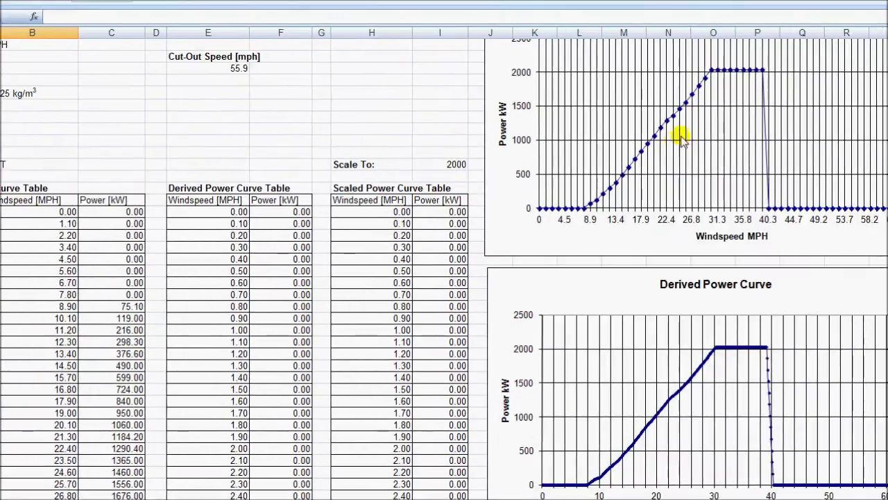
pyautogui.scroll(2, 628, 180)
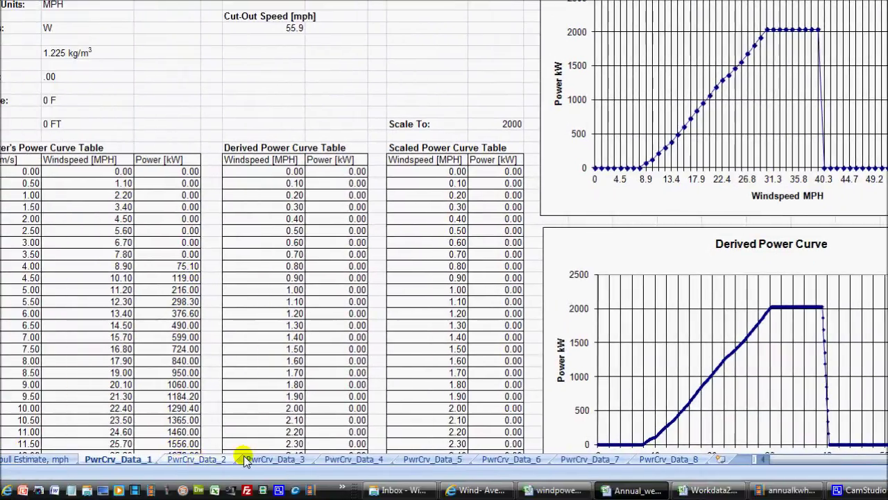
pyautogui.click(200, 459)
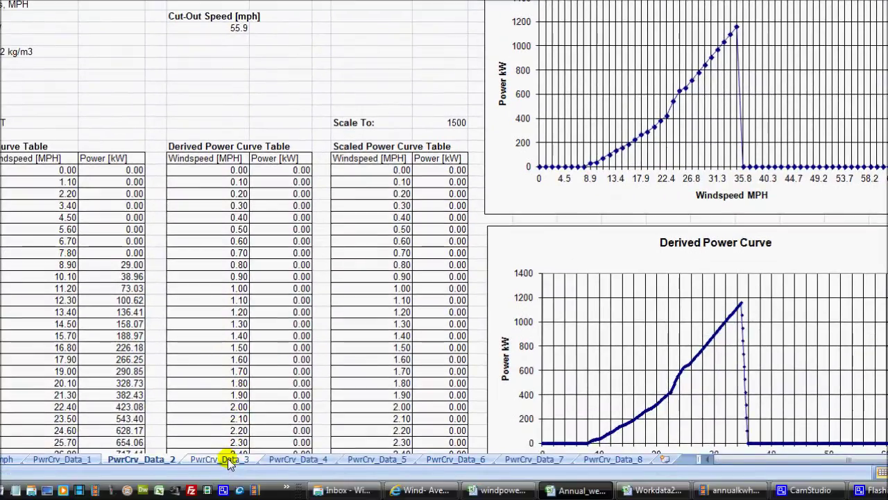
pyautogui.click(228, 475)
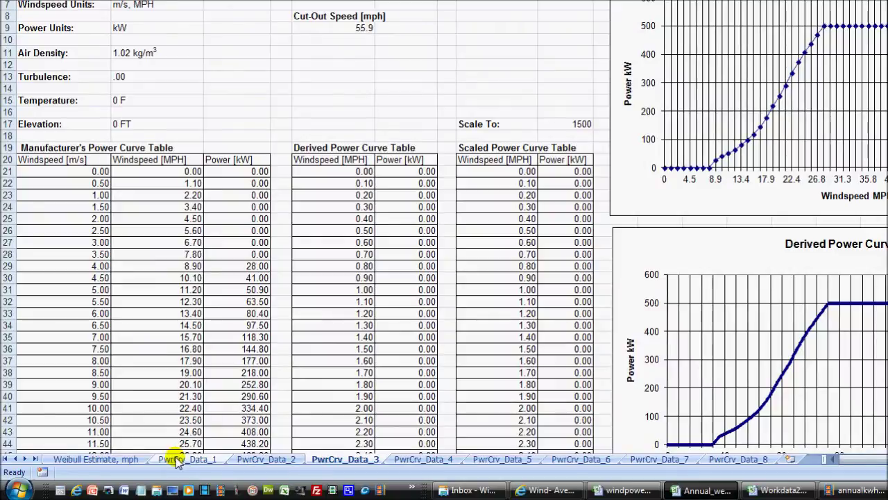
pyautogui.click(118, 460)
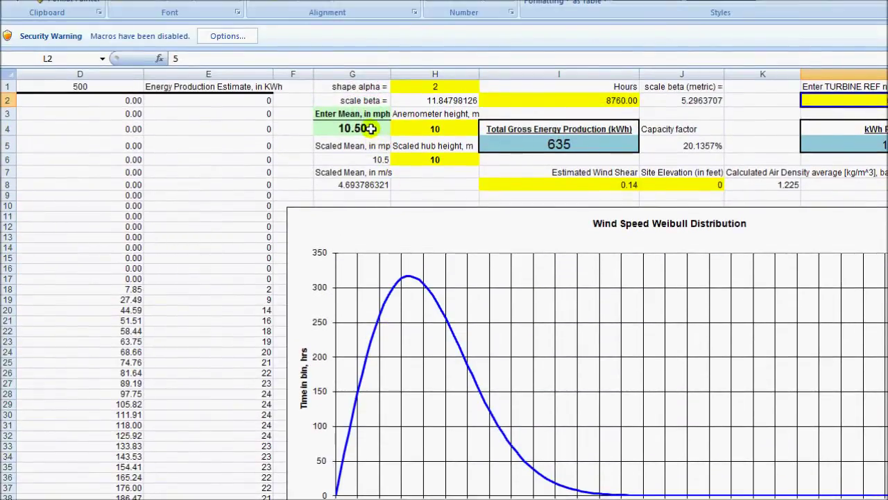
# Step: Try a 20 mph mean wind speed in G4, then restore it to 10.5 mph
pyautogui.click(367, 128)
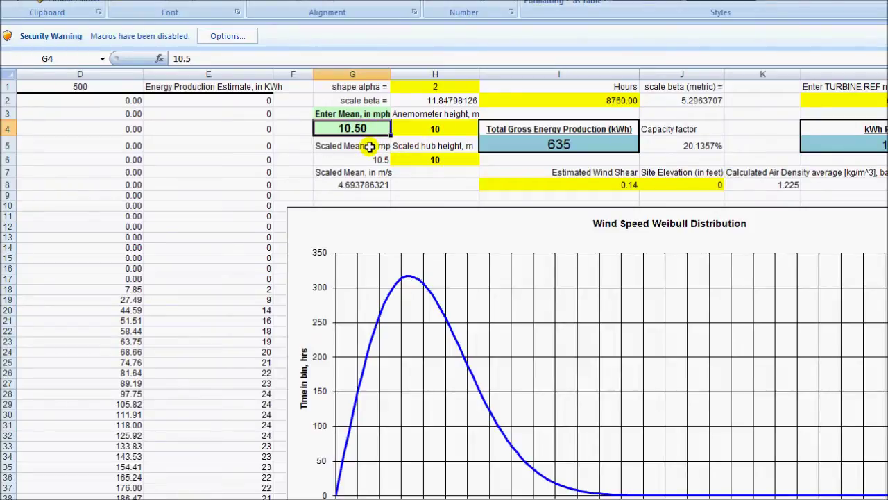
pyautogui.write('2')
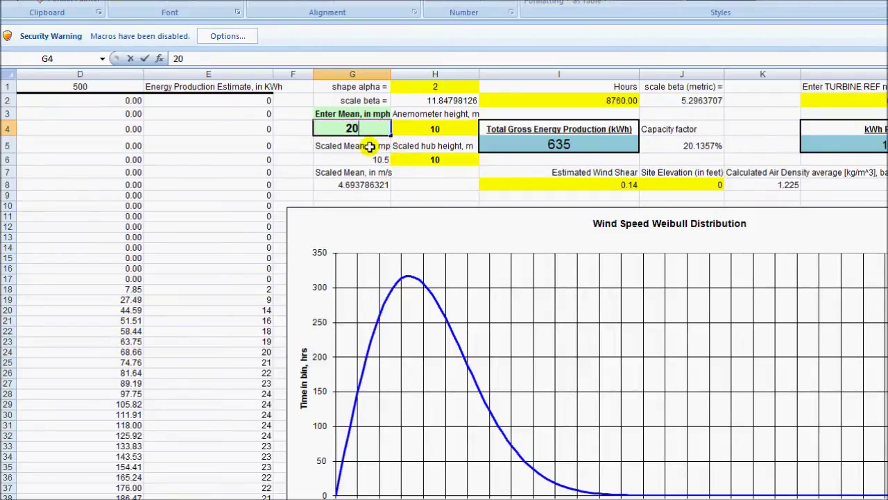
pyautogui.write('0')
pyautogui.press('Return')
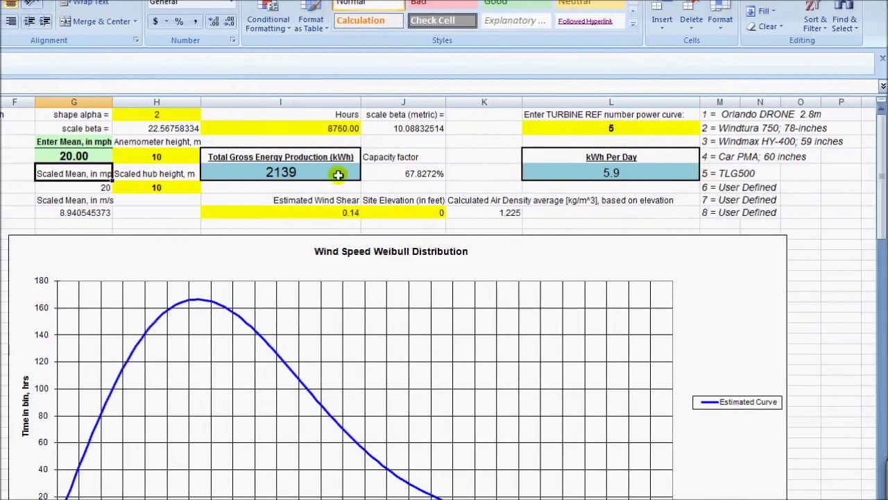
pyautogui.click(119, 157)
pyautogui.write('10.5')
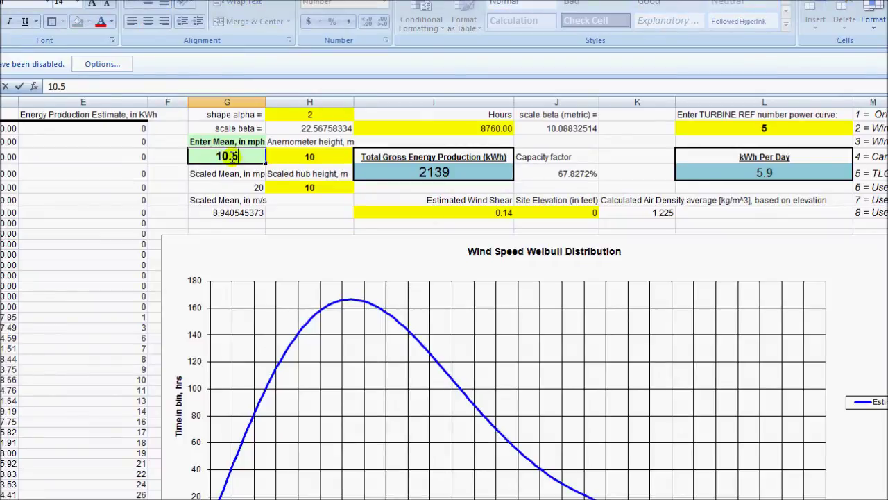
pyautogui.press('Return')
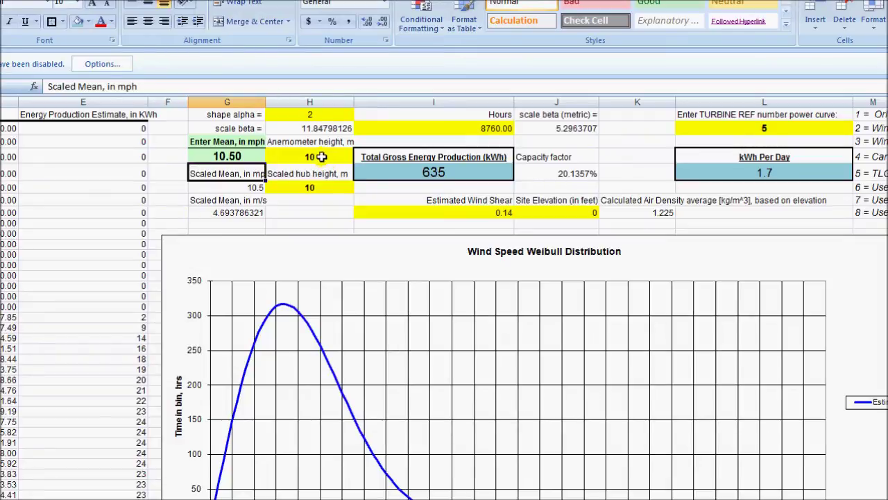
# Step: Set the scaled hub height to 5 m, dropping output to 505 kWh
pyautogui.click(322, 188)
pyautogui.write('5')
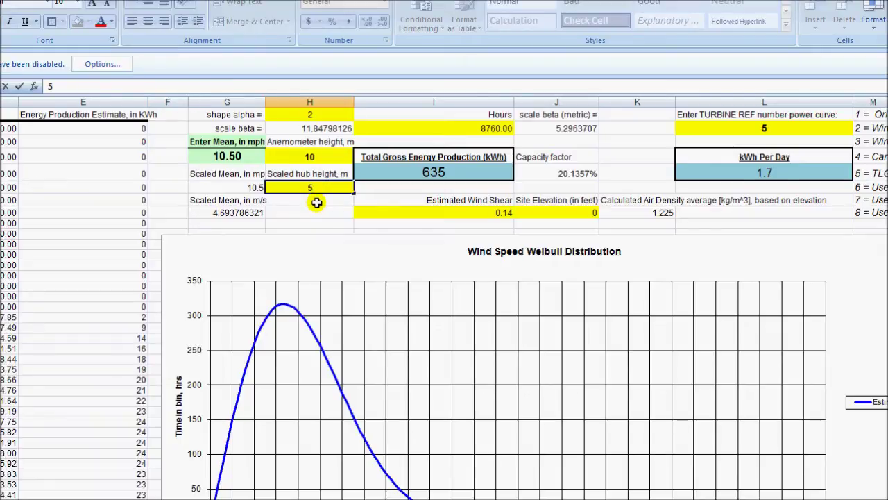
pyautogui.click(316, 202)
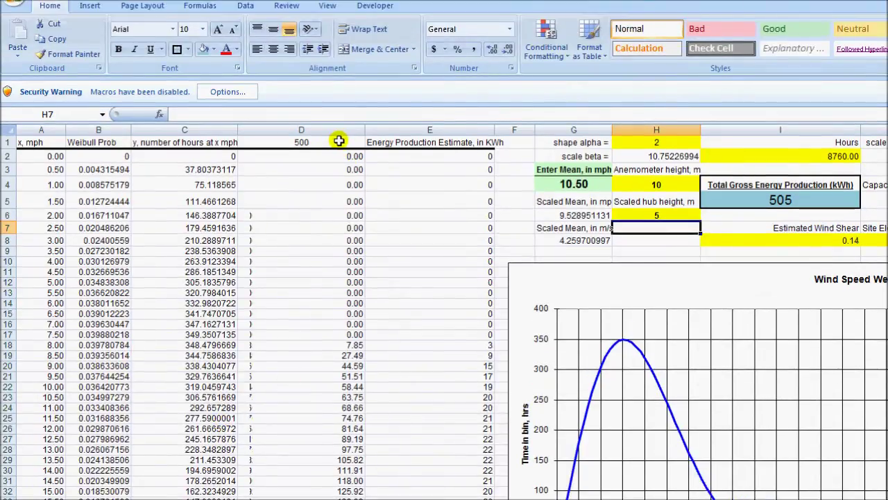
pyautogui.scroll(-4, 346, 415)
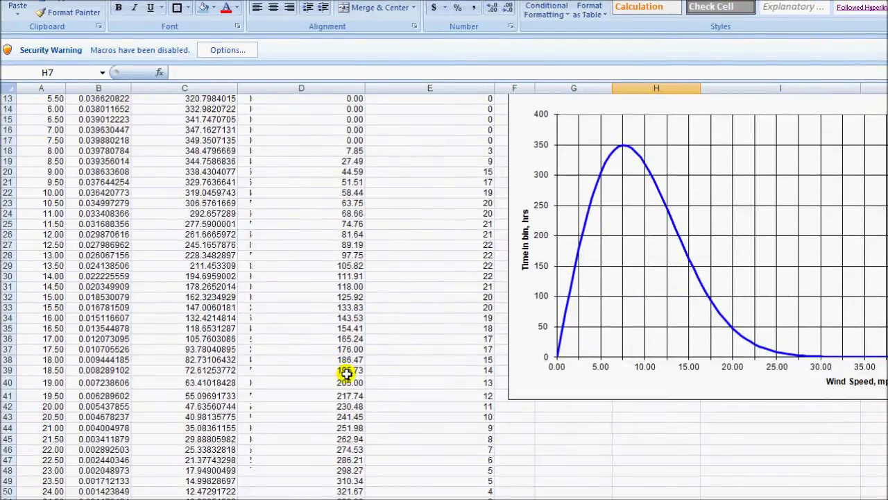
pyautogui.scroll(4, 346, 373)
pyautogui.scroll(-4, 347, 370)
pyautogui.scroll(4, 375, 312)
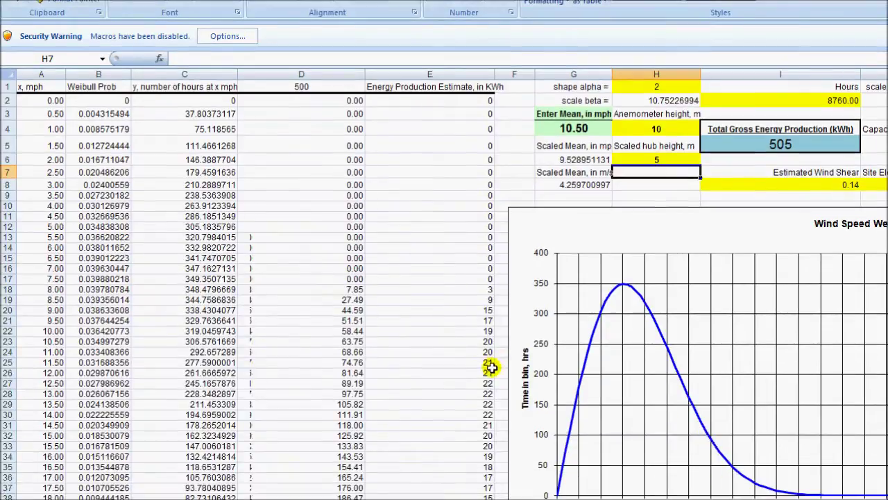
pyautogui.scroll(-1, 491, 415)
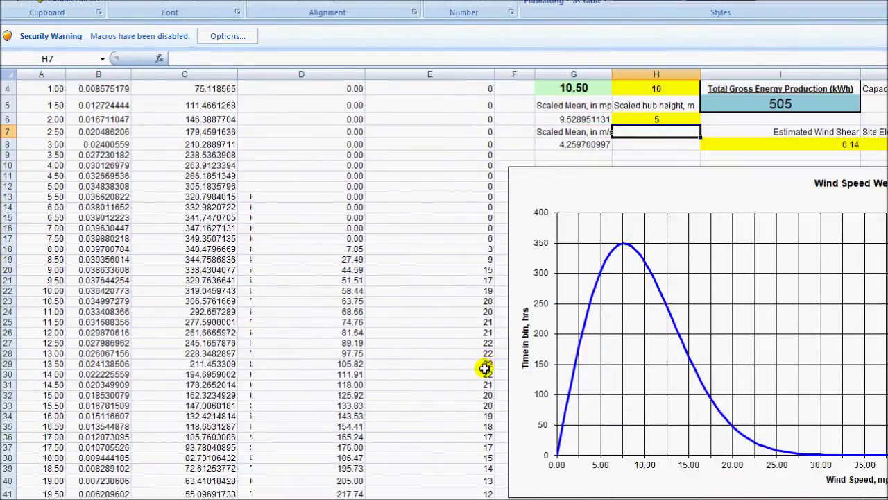
pyautogui.scroll(1, 485, 366)
pyautogui.scroll(-1, 487, 355)
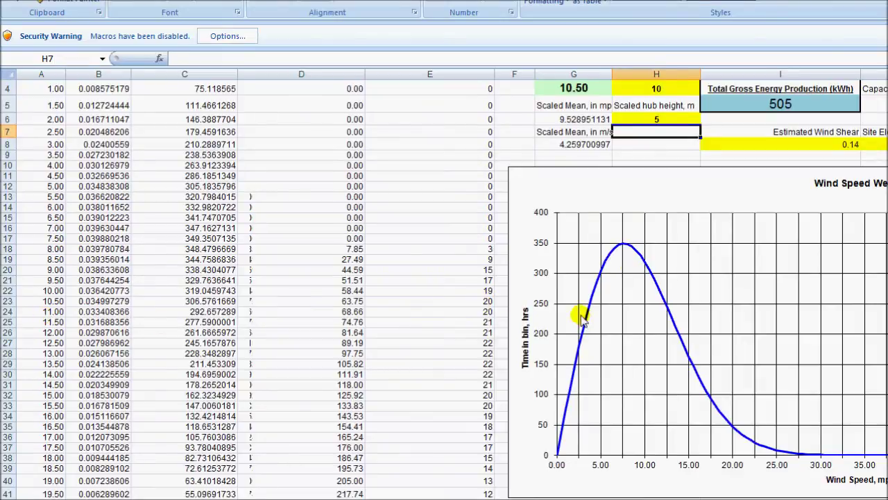
pyautogui.scroll(1, 583, 319)
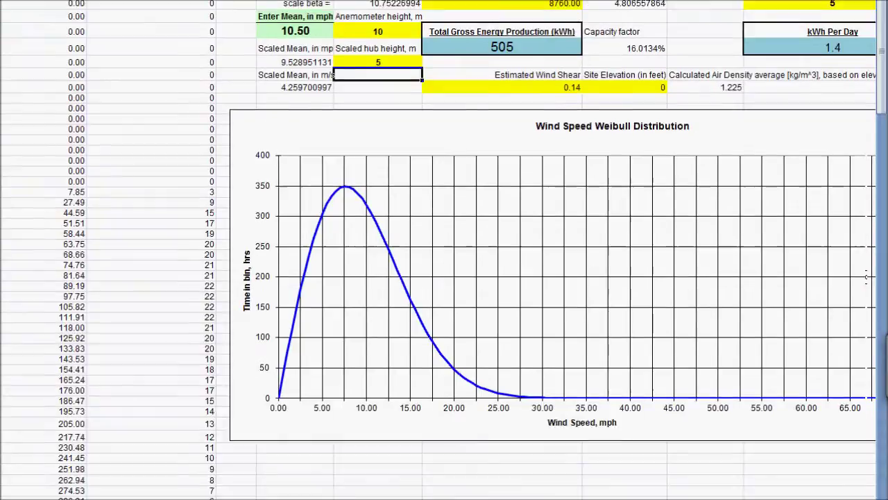
# Step: Set the turbine reference in column L to 1 (Orlando DRONE), giving 1894 kWh and 5.2 kWh/day
pyautogui.click(864, 460)
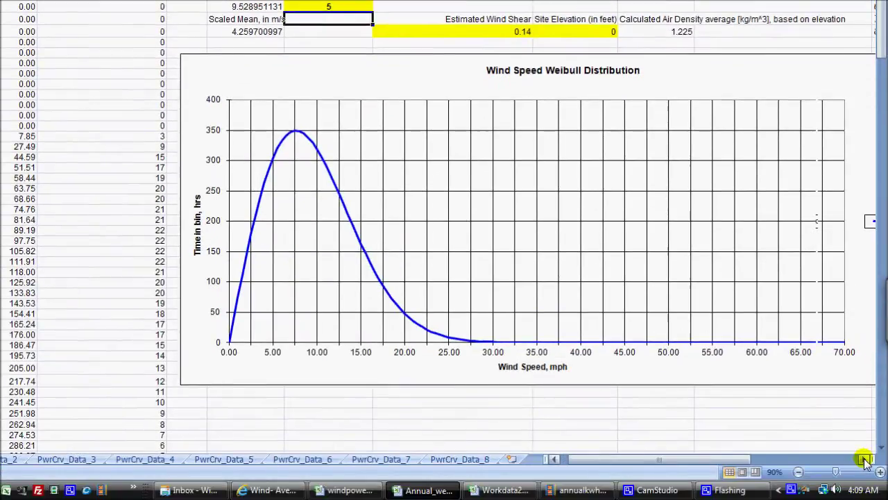
pyautogui.click(864, 460)
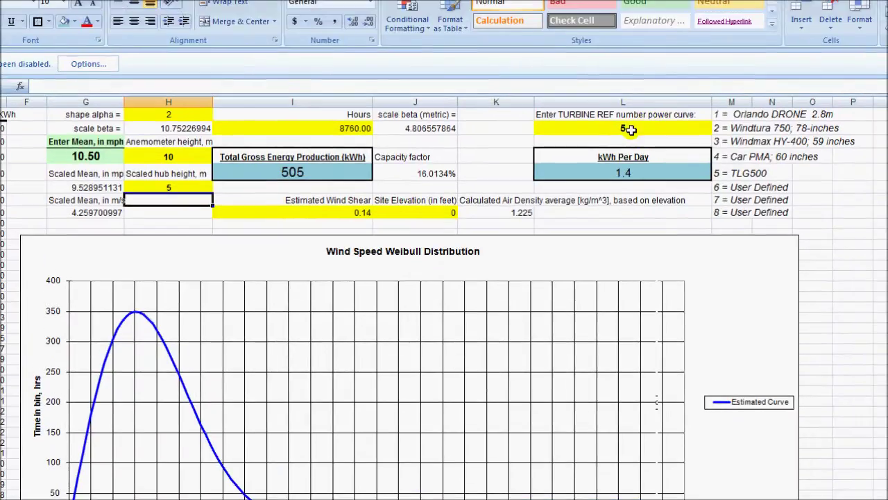
pyautogui.click(656, 87)
pyautogui.write('1')
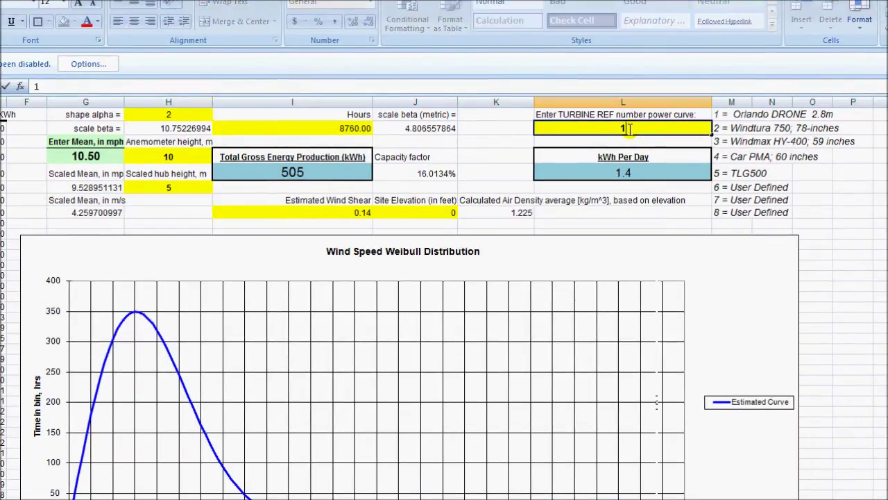
pyautogui.press('Return')
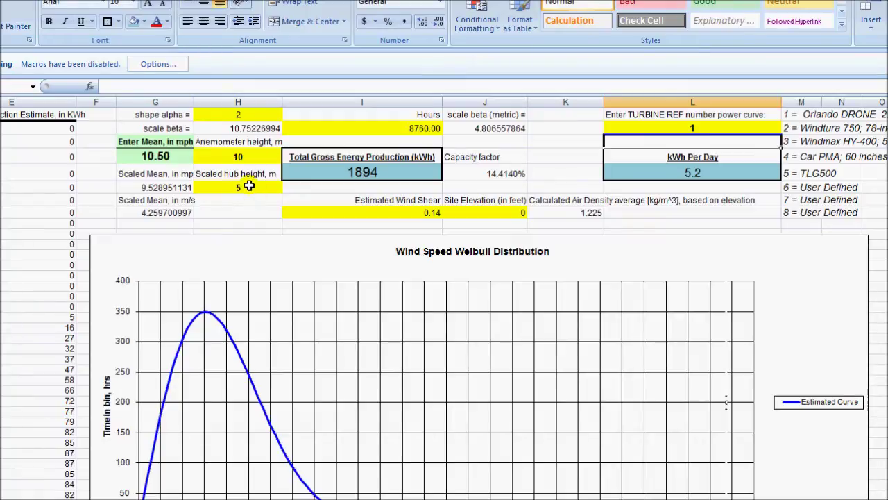
# Step: Enter 7 m as the scaled hub height in H7, raising DRONE output to 2163 kWh
pyautogui.click(248, 187)
pyautogui.write('7')
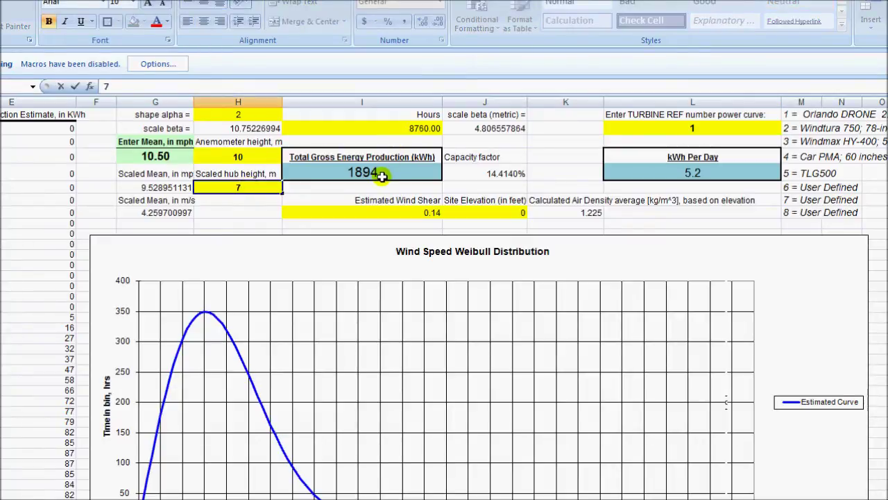
pyautogui.press('Return')
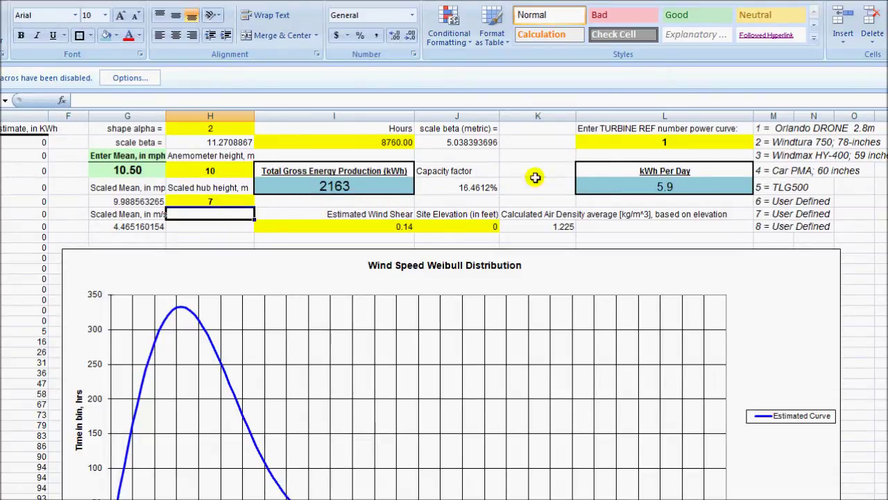
# Step: Enter turbine references 2, 3 and 4 in L2, ending with the Car PMA at 215 kWh
pyautogui.click(664, 141)
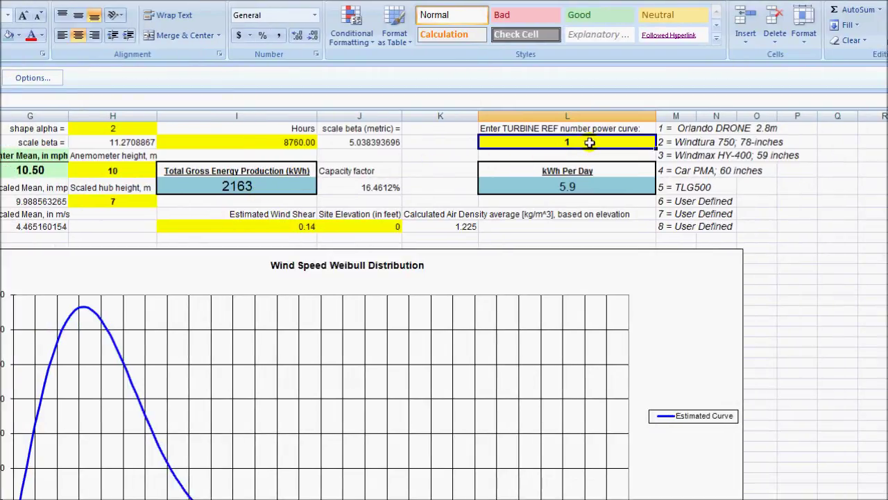
pyautogui.write('2')
pyautogui.press('Return')
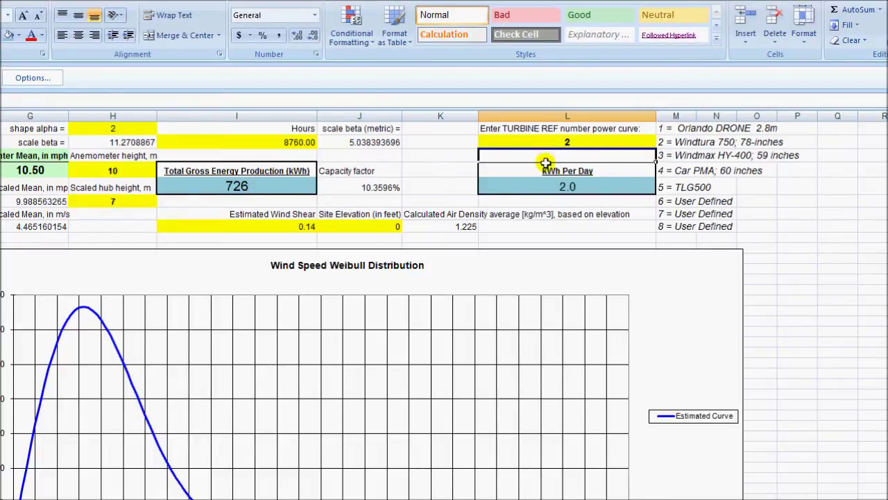
pyautogui.click(567, 143)
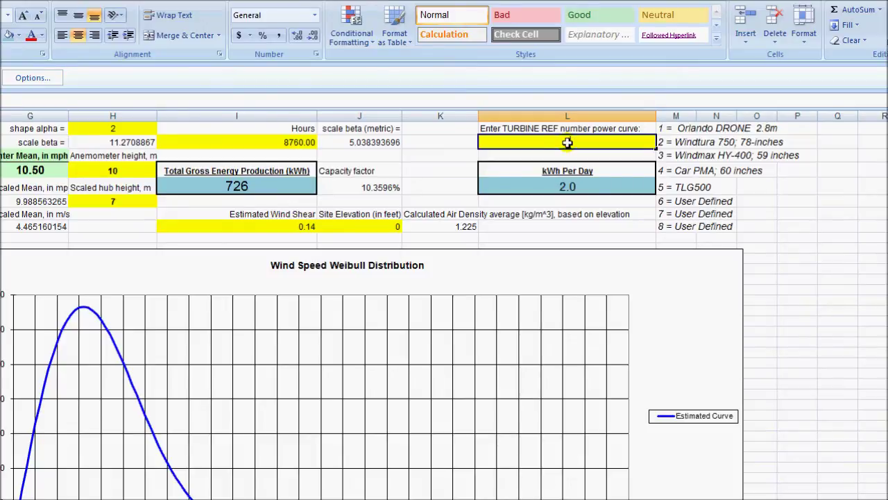
pyautogui.write('3')
pyautogui.press('Return')
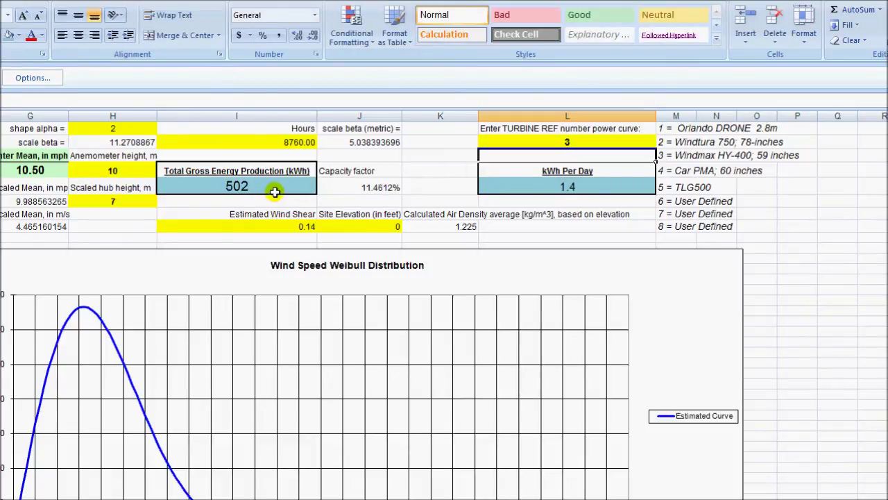
pyautogui.click(562, 142)
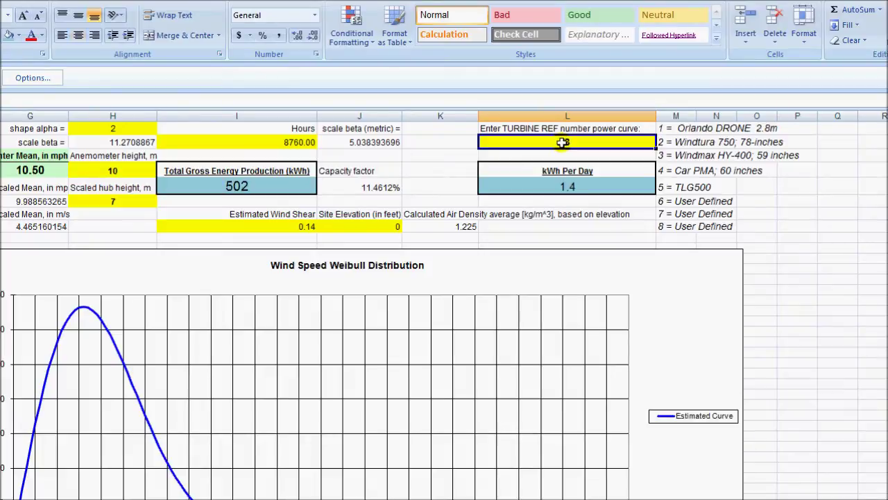
pyautogui.write('4')
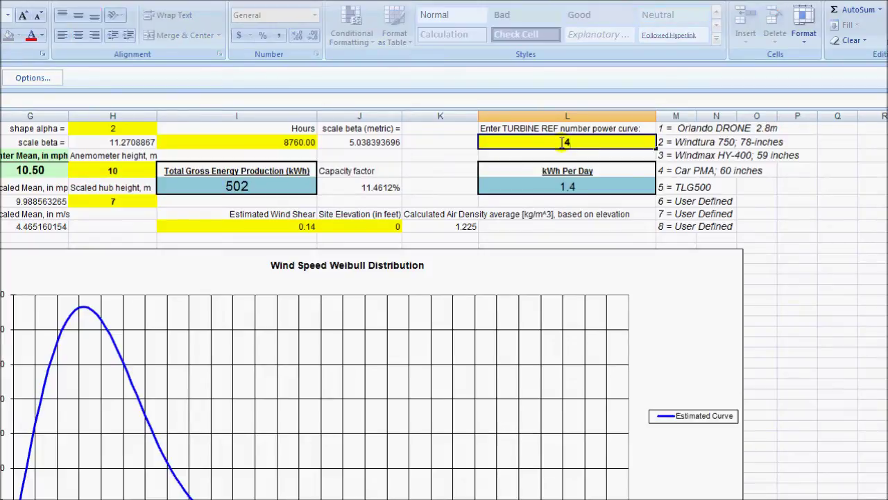
pyautogui.press('Return')
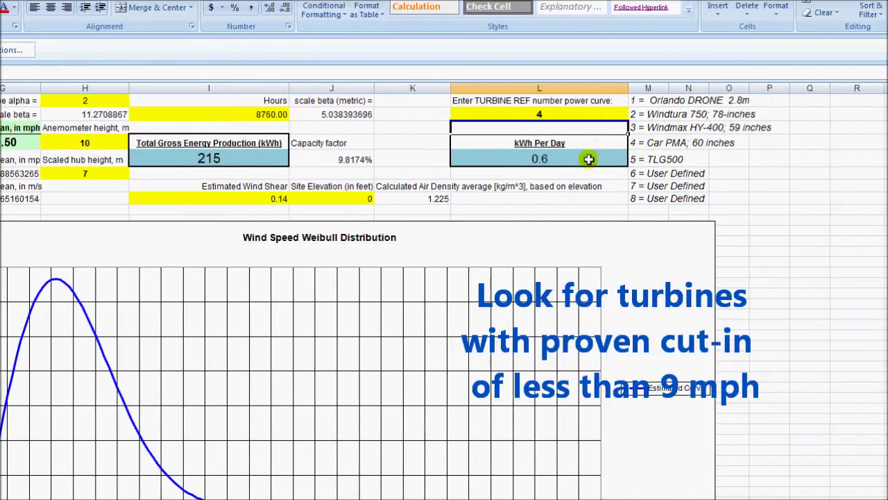
# Step: Replace the turbine reference with 5 (TLG500), giving 565 kWh and 1.5 kWh/day
pyautogui.click(535, 112)
pyautogui.press('Delete')
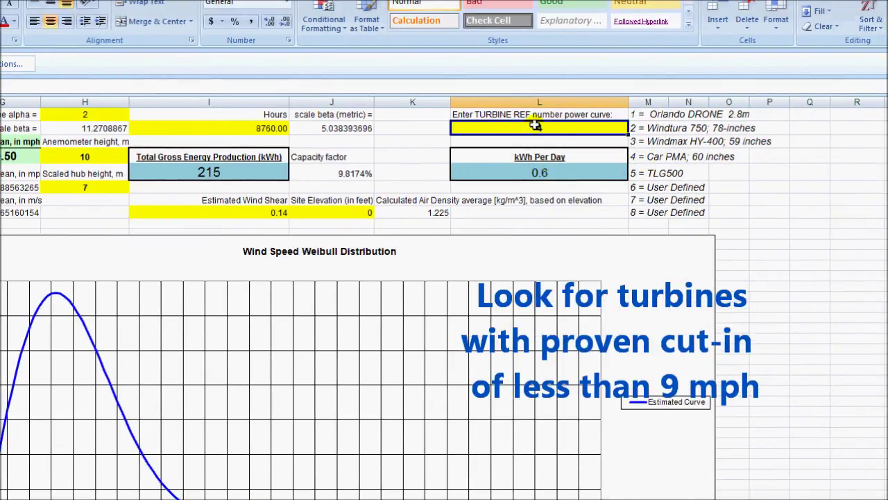
pyautogui.write('5')
pyautogui.press('Return')
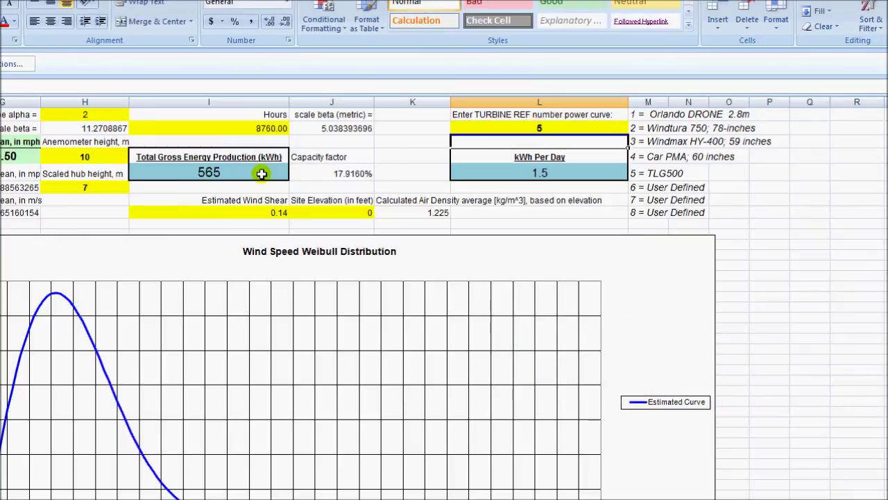